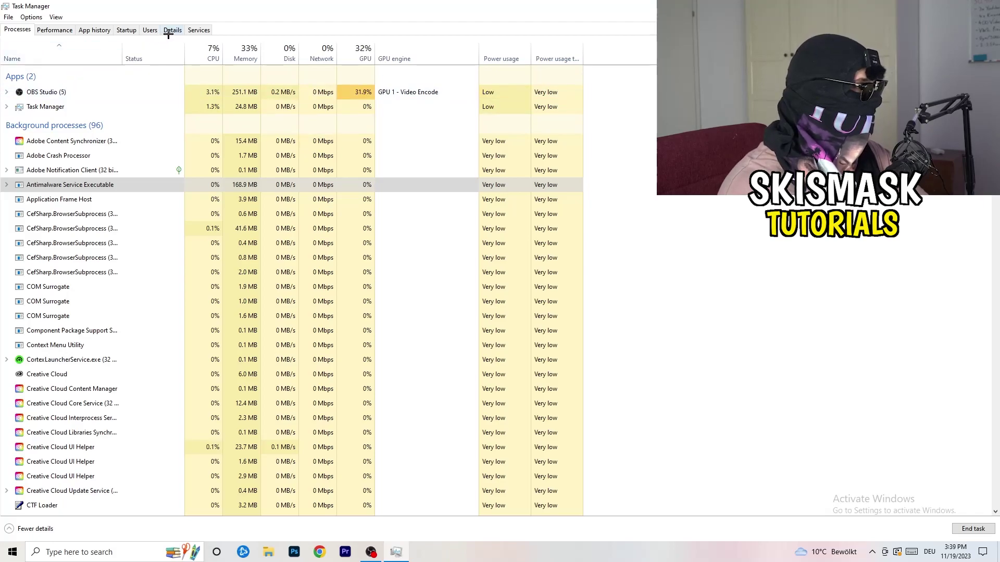
- Review the startup apps and the available actions for Dropbox, EA and File Association Helper
{"action": "left_click", "coordinate": [127, 30]}
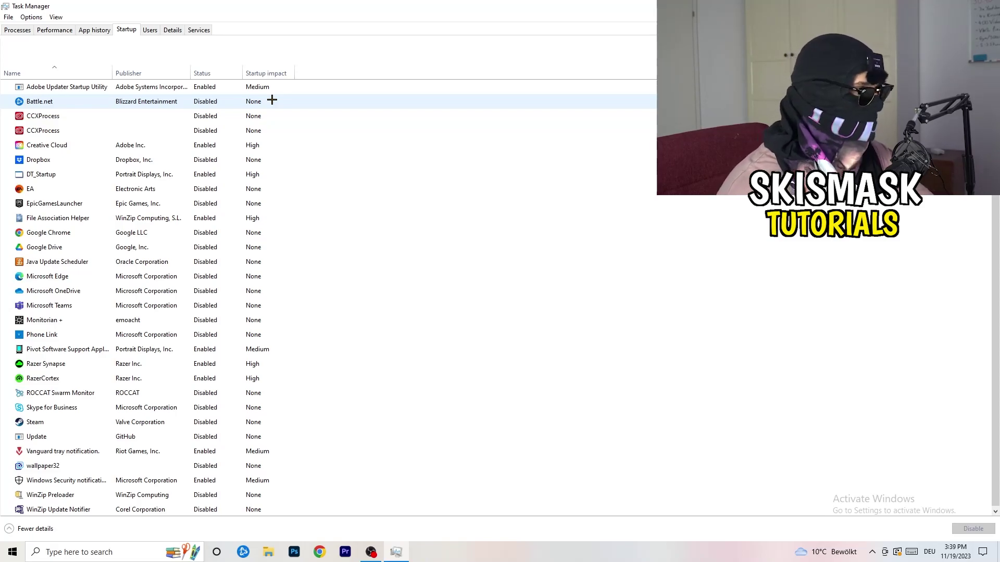
{"action": "right_click", "coordinate": [208, 159]}
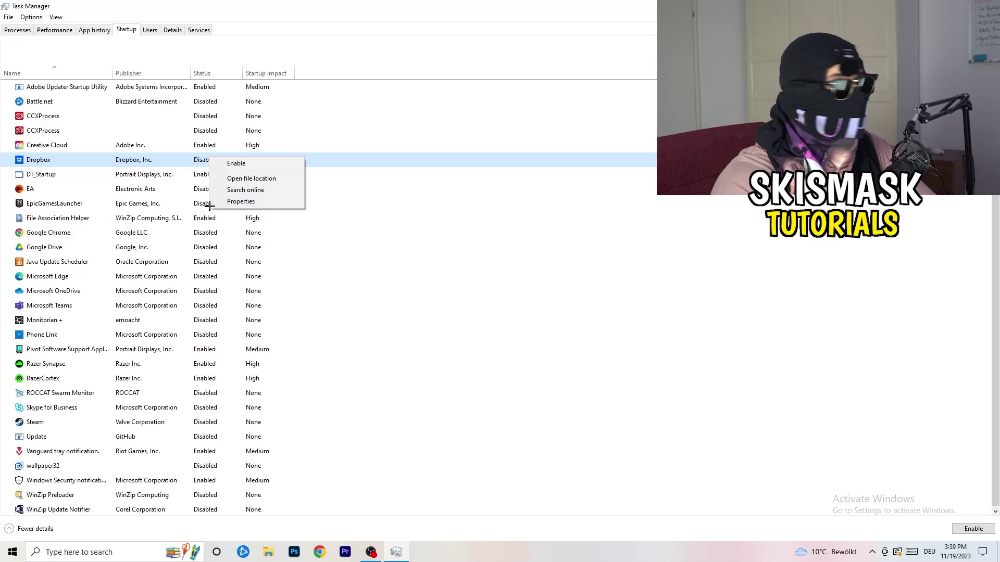
{"action": "right_click", "coordinate": [98, 193]}
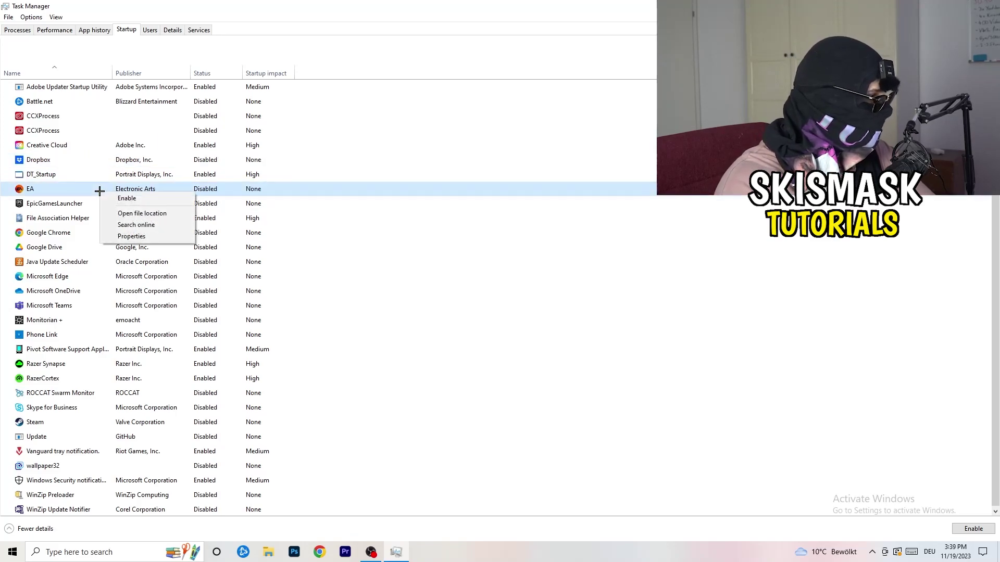
{"action": "left_click", "coordinate": [665, 273]}
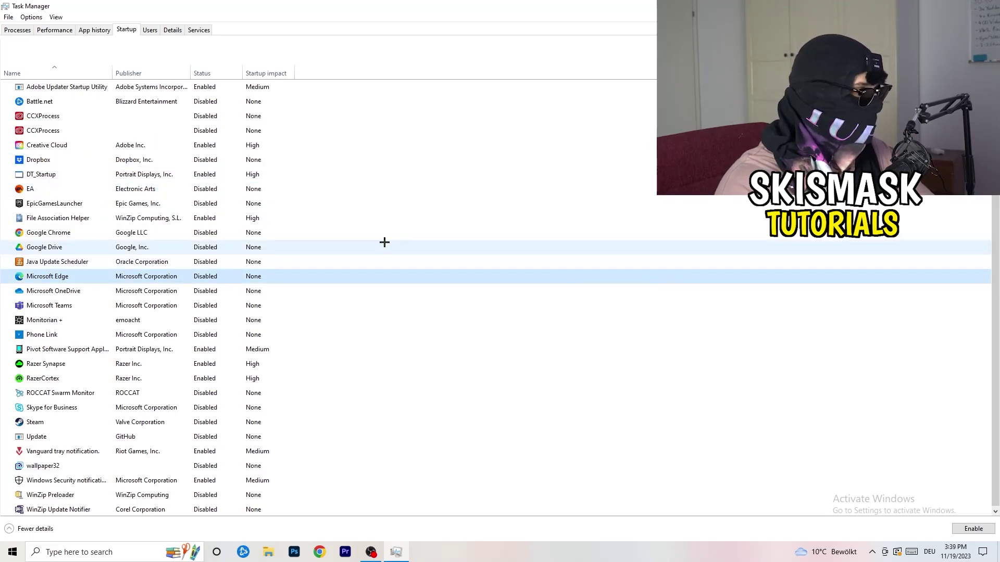
{"action": "right_click", "coordinate": [205, 221]}
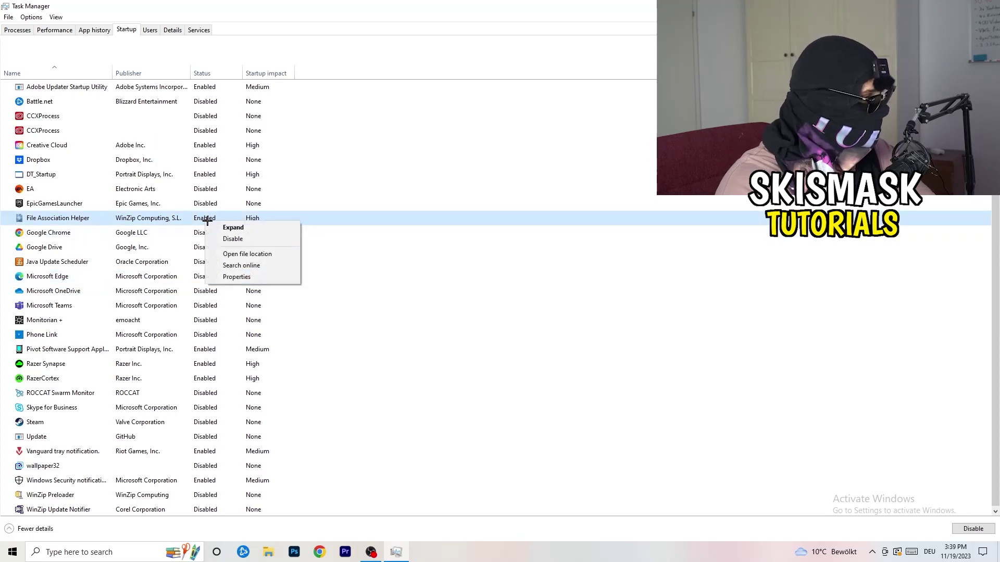
{"action": "left_click", "coordinate": [447, 261]}
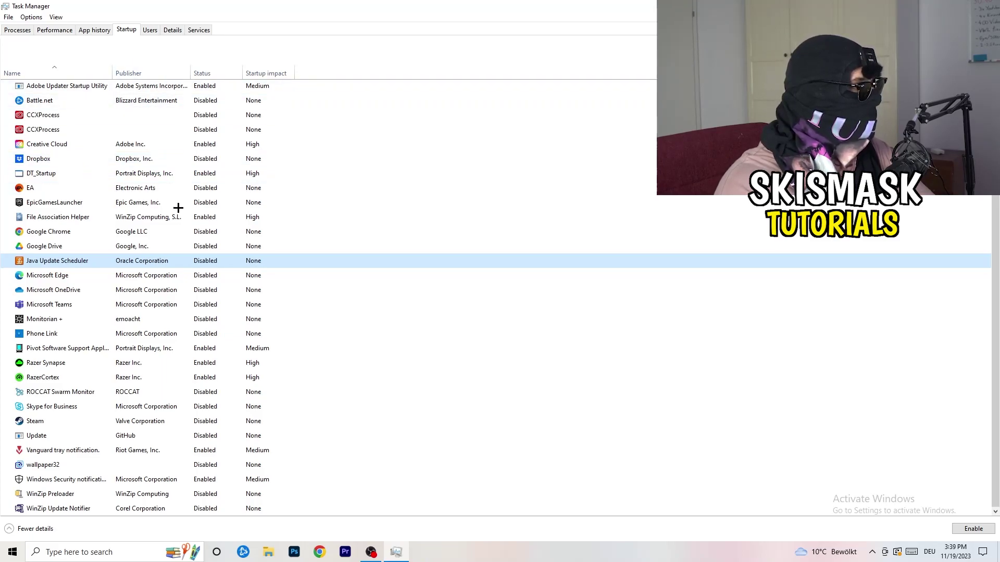
- Inspect the priority options of the Dropbox crash handler process among the running process details, and close Task Manager
{"action": "left_click", "coordinate": [57, 30]}
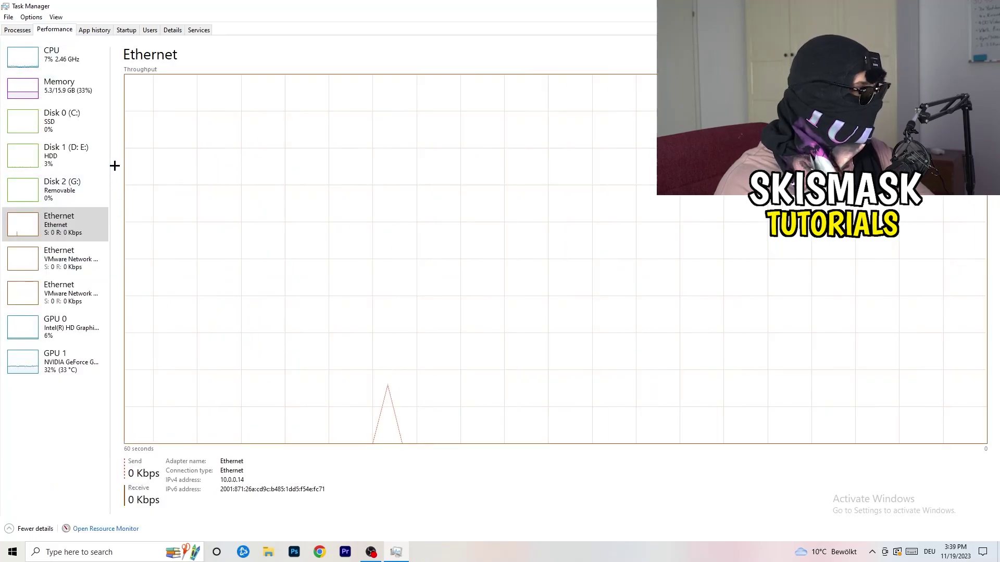
{"action": "left_click", "coordinate": [172, 29]}
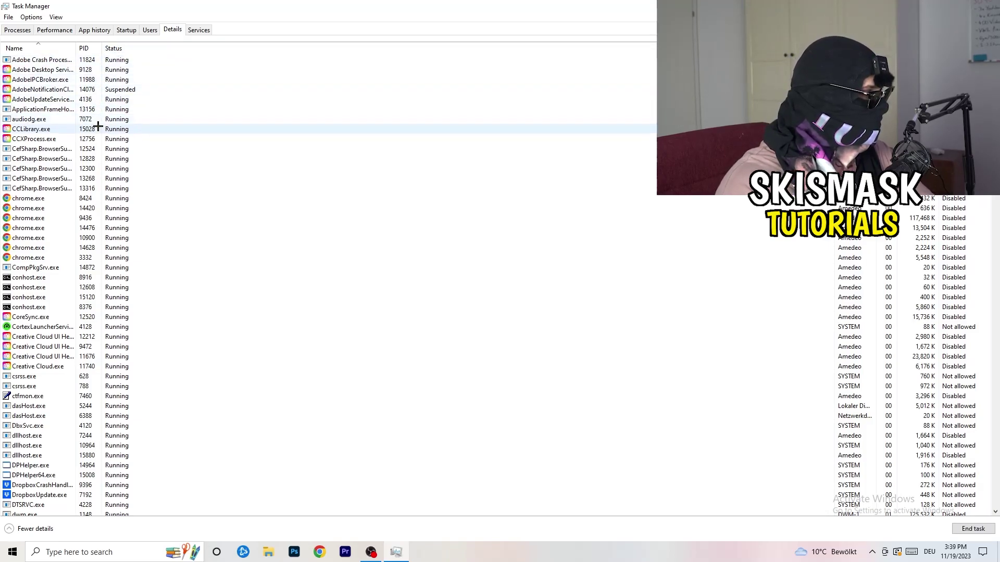
{"action": "scroll", "coordinate": [105, 267], "scroll_direction": "down", "scroll_amount": 6}
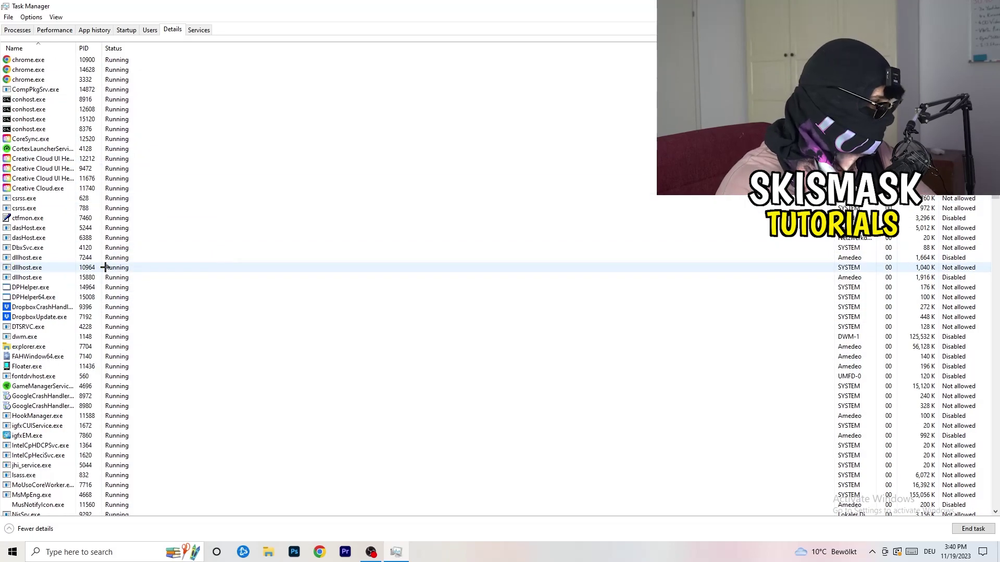
{"action": "right_click", "coordinate": [41, 309]}
{"action": "right_click", "coordinate": [85, 306]}
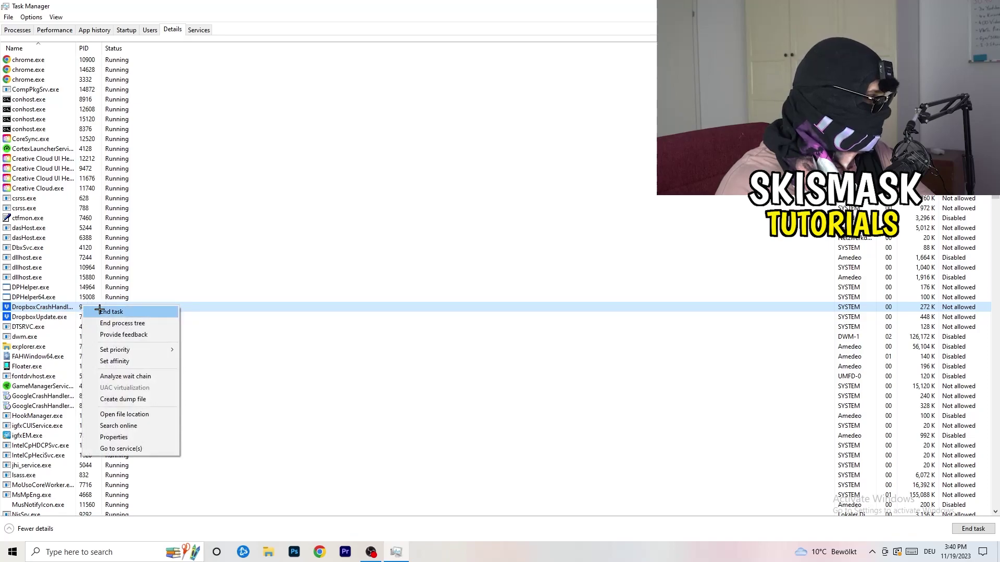
{"action": "right_click", "coordinate": [76, 308]}
{"action": "mouse_move", "coordinate": [120, 351]}
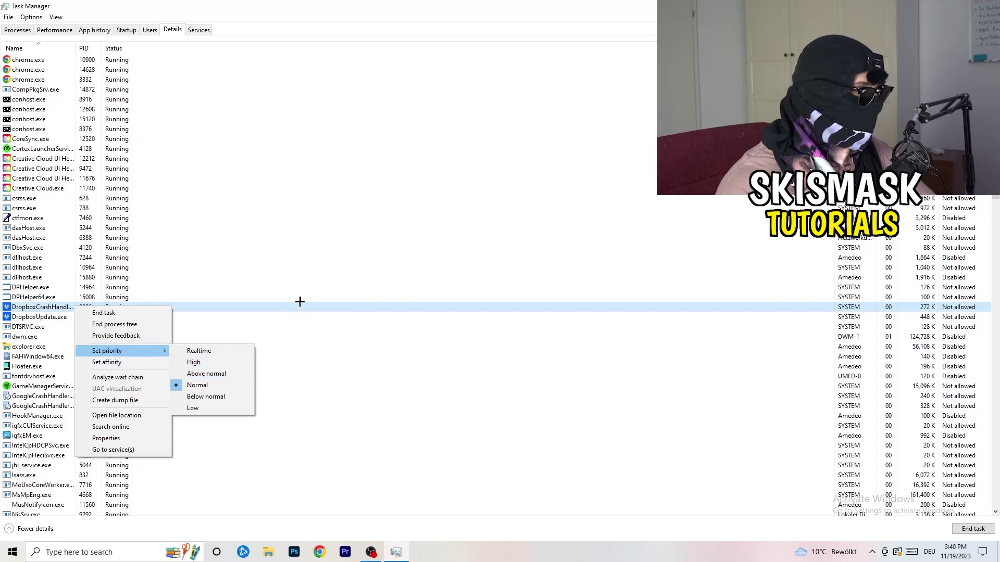
{"action": "left_click", "coordinate": [498, 7]}
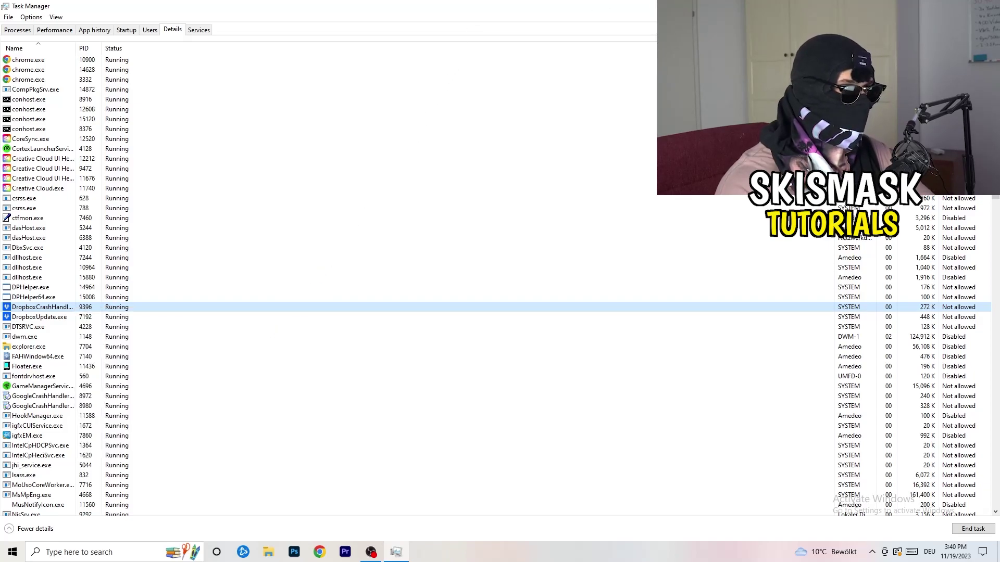
{"action": "left_click", "coordinate": [986, 6]}
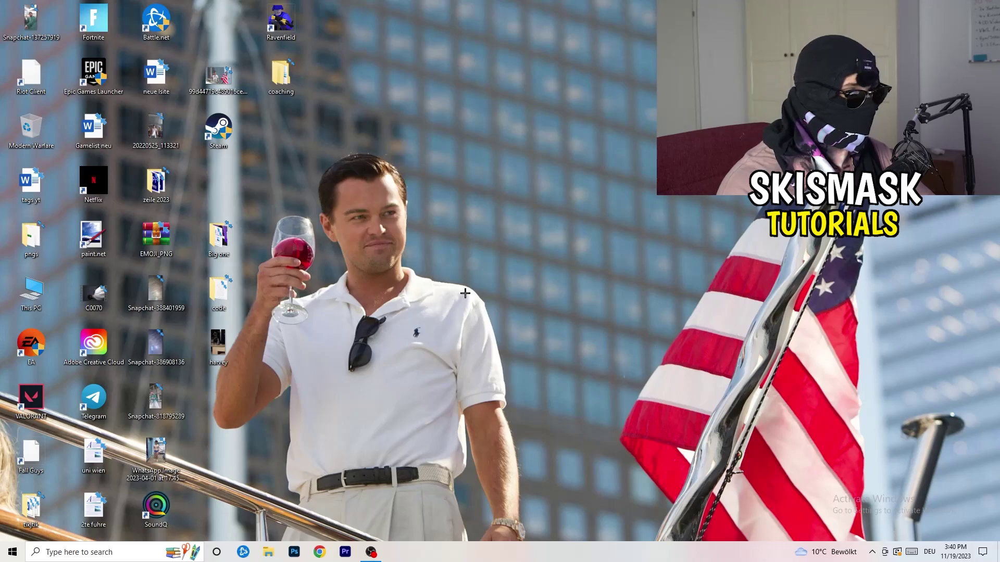
- Open the Display page of the System category in Windows Settings
{"action": "key", "text": "super"}
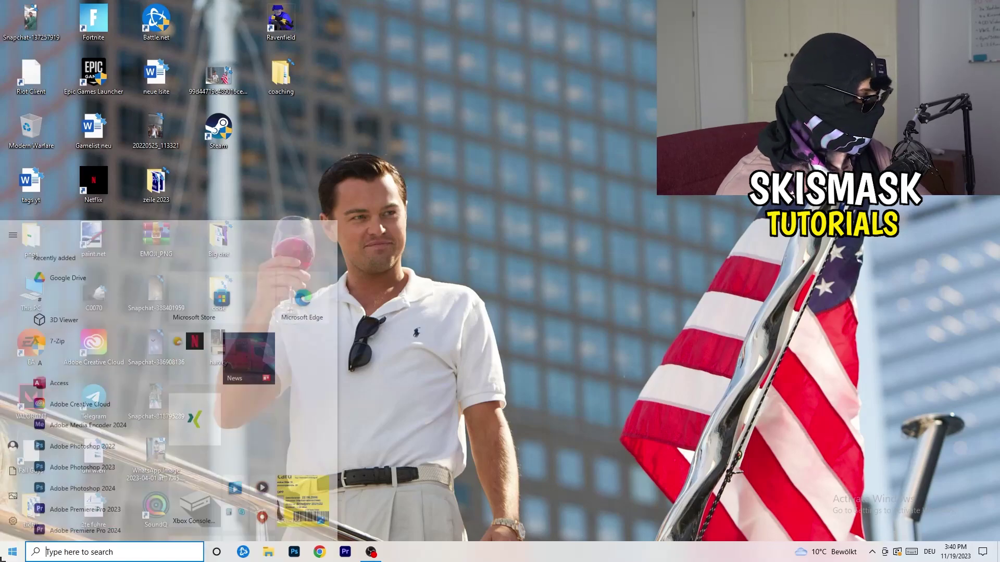
{"action": "type", "text": "sett"}
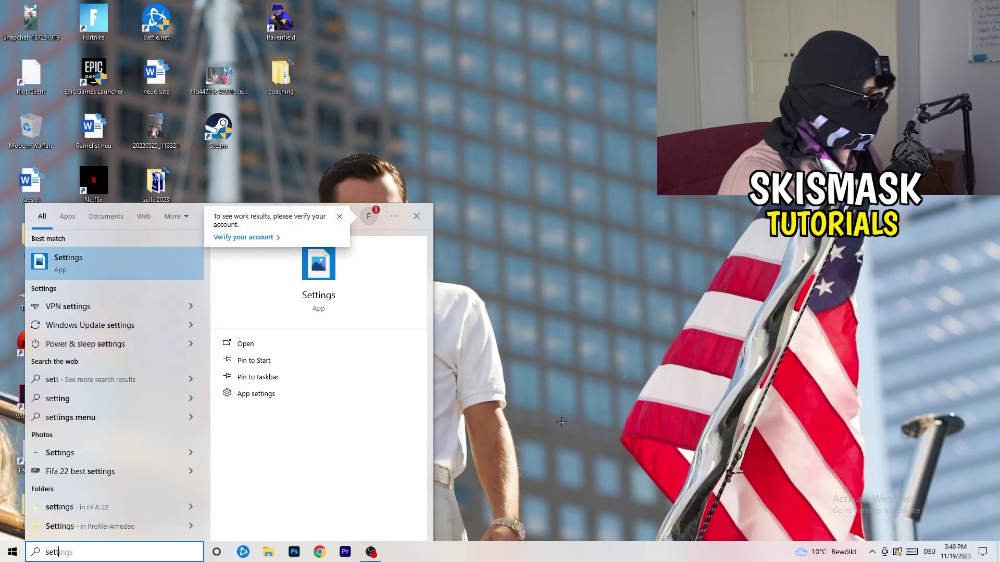
{"action": "key", "text": "Return"}
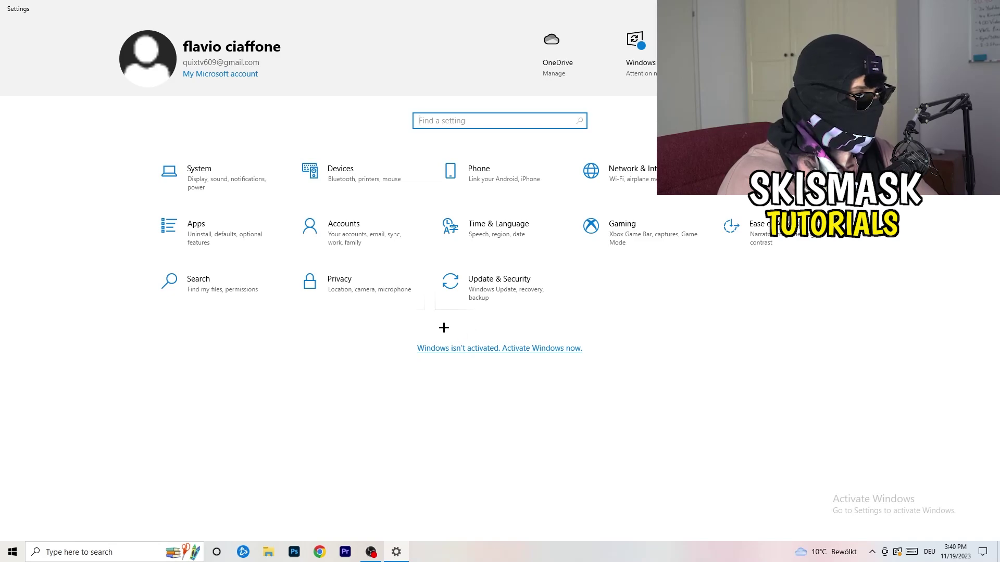
{"action": "left_click", "coordinate": [226, 186]}
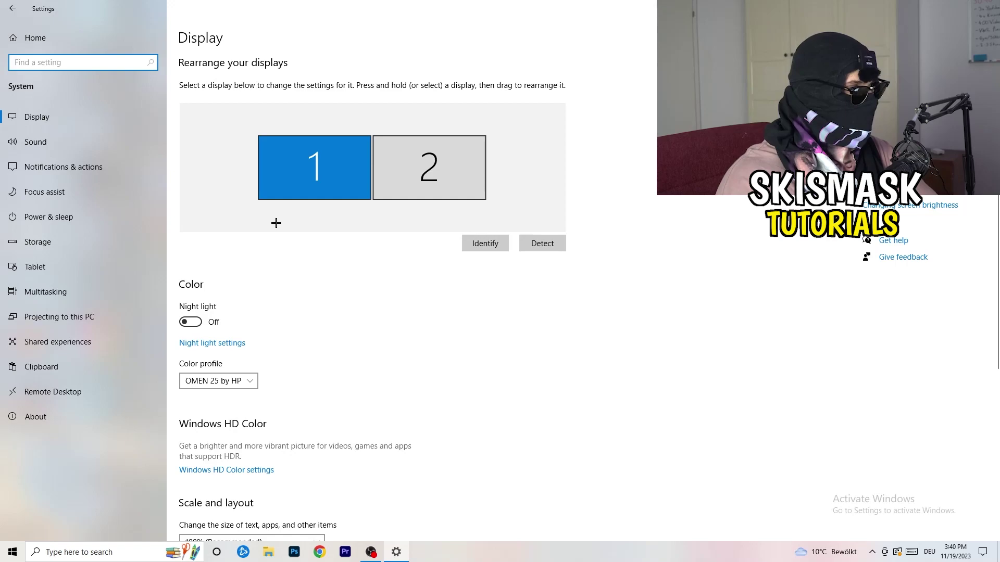
{"action": "left_click", "coordinate": [218, 37]}
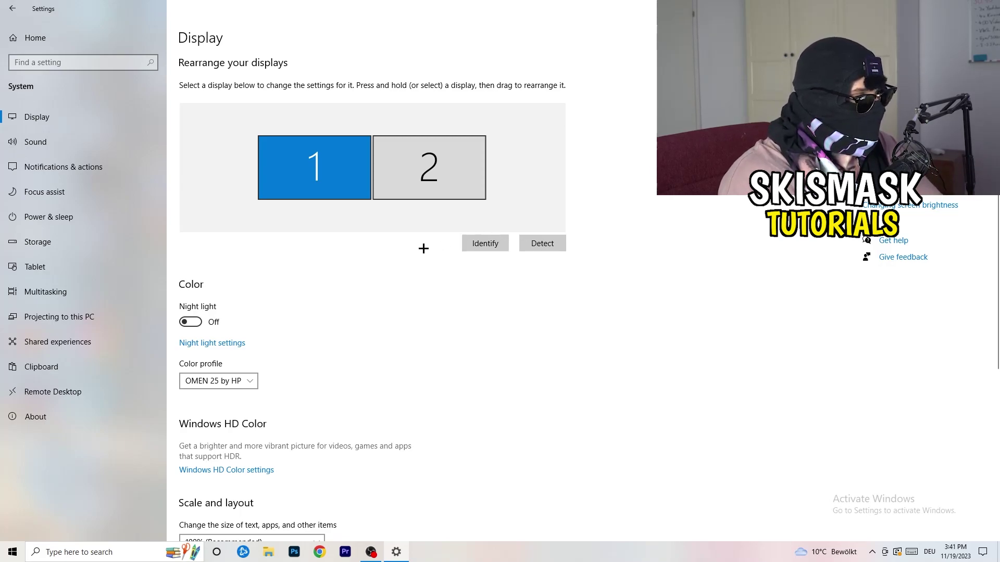
- Select 100% (Recommended) as the size of text and apps, and check the display resolution choices
{"action": "scroll", "coordinate": [354, 286], "scroll_direction": "down", "scroll_amount": 5}
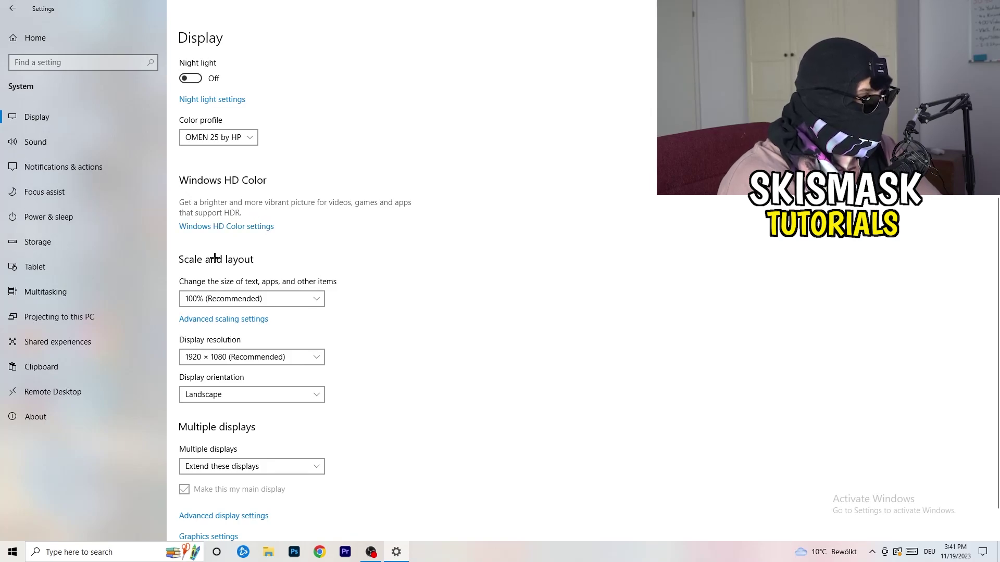
{"action": "left_click", "coordinate": [310, 292]}
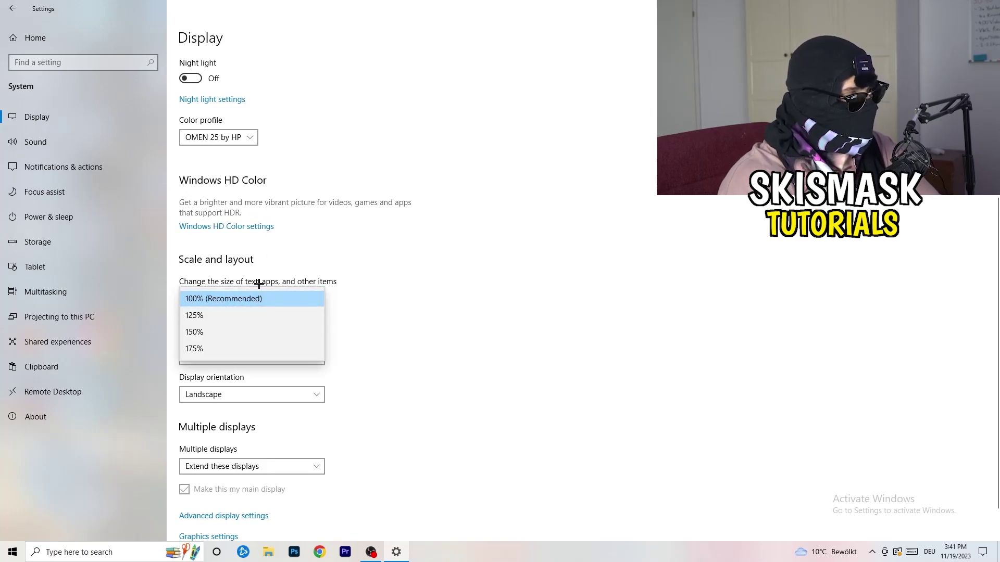
{"action": "left_click", "coordinate": [356, 280]}
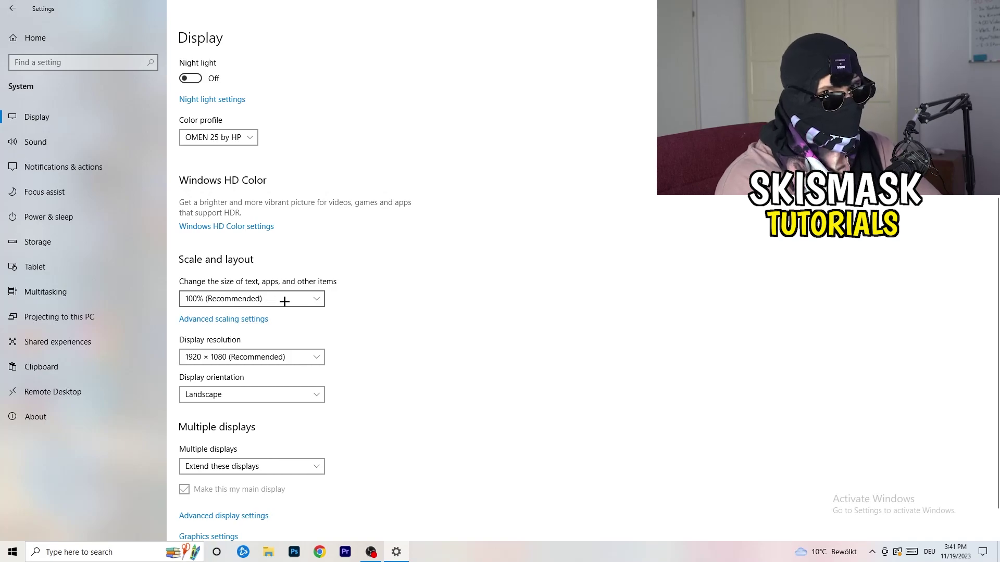
{"action": "scroll", "coordinate": [273, 308], "scroll_direction": "down", "scroll_amount": 1}
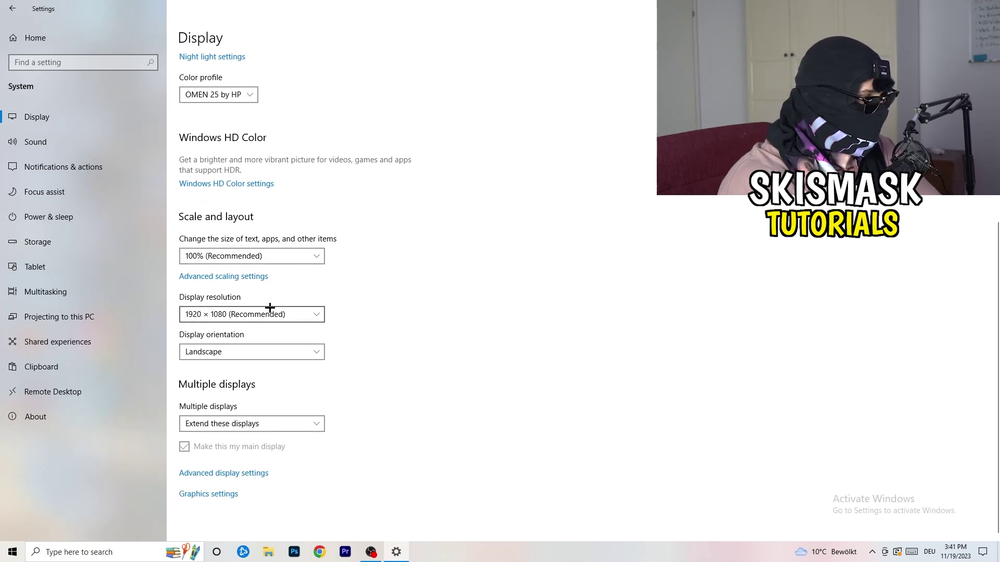
{"action": "key", "text": "space"}
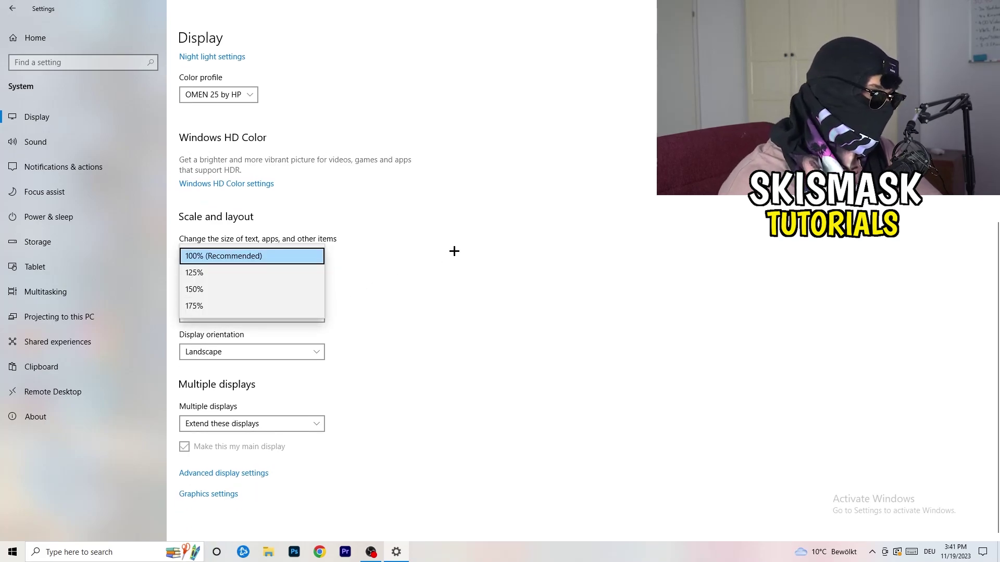
{"action": "key", "text": "Return"}
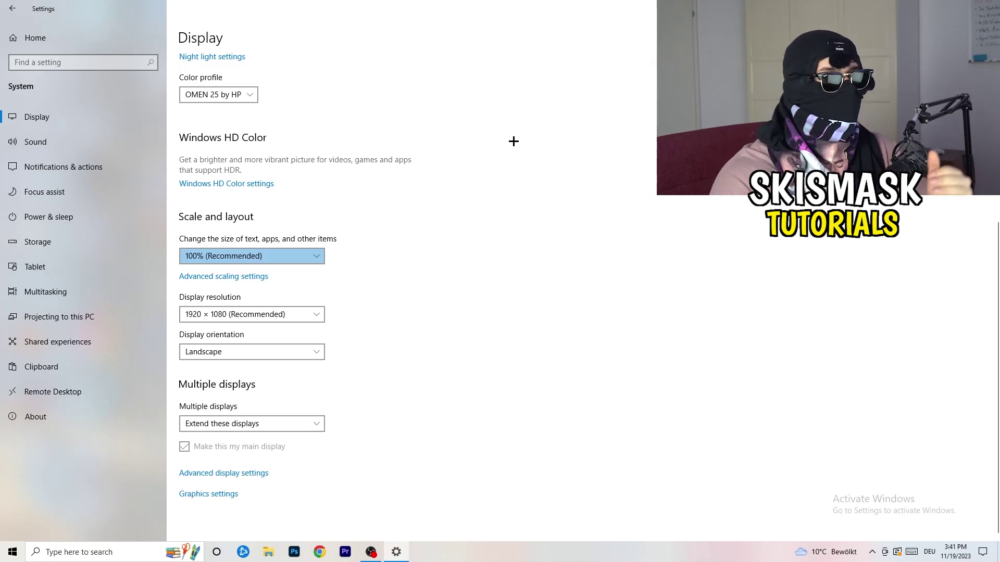
{"action": "left_click", "coordinate": [293, 314]}
{"action": "left_click", "coordinate": [361, 296]}
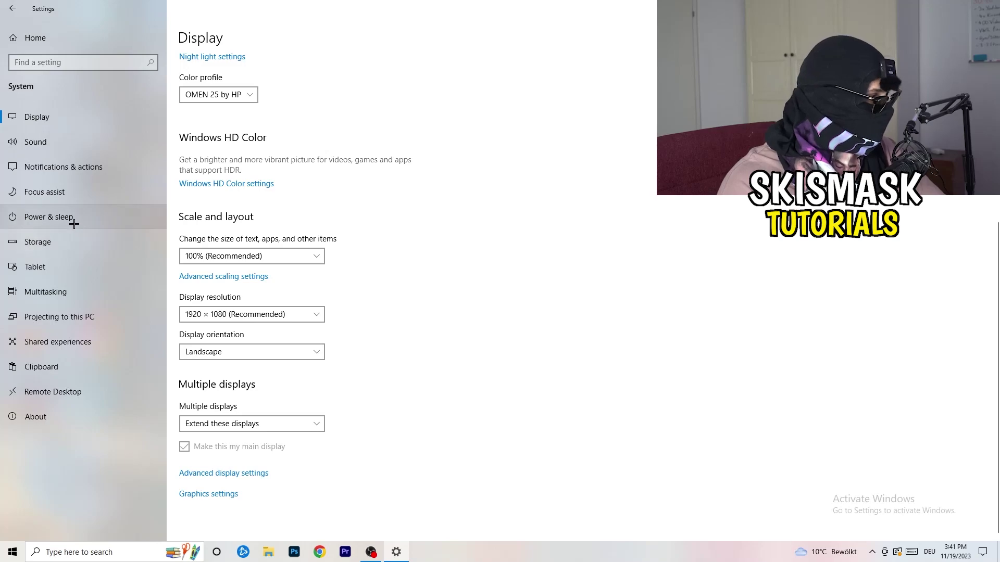
- Configure Storage Sense not to delete temporary files that apps aren't using, and check the recycle bin deletion intervals
{"action": "left_click", "coordinate": [74, 240]}
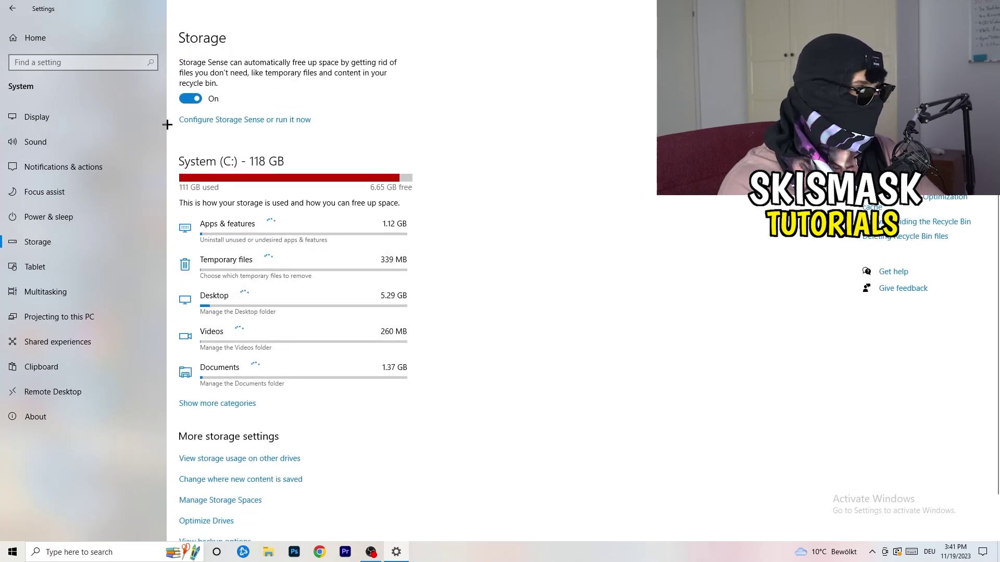
{"action": "left_click", "coordinate": [218, 123]}
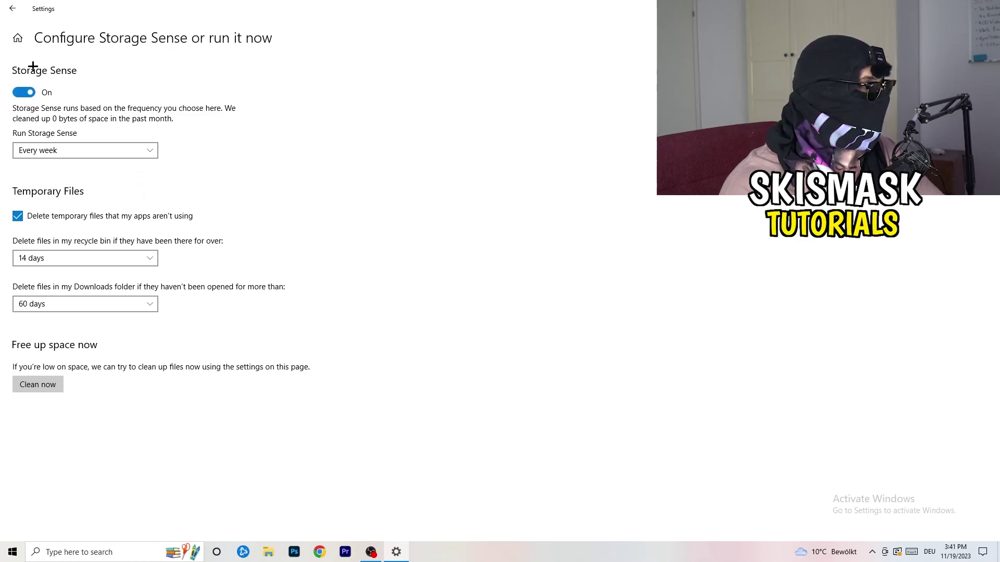
{"action": "left_click", "coordinate": [79, 150]}
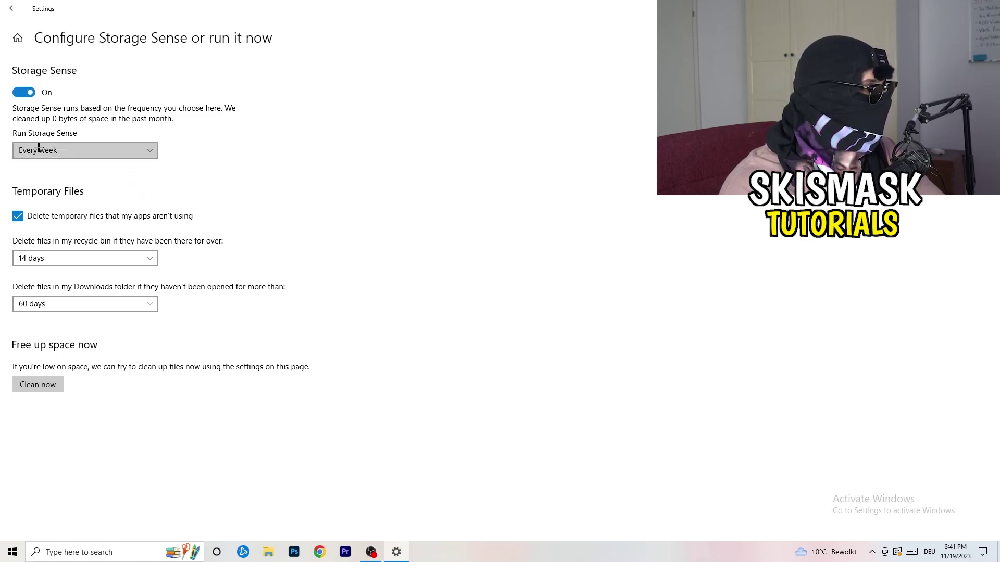
{"action": "left_click", "coordinate": [261, 130]}
{"action": "left_click", "coordinate": [73, 221]}
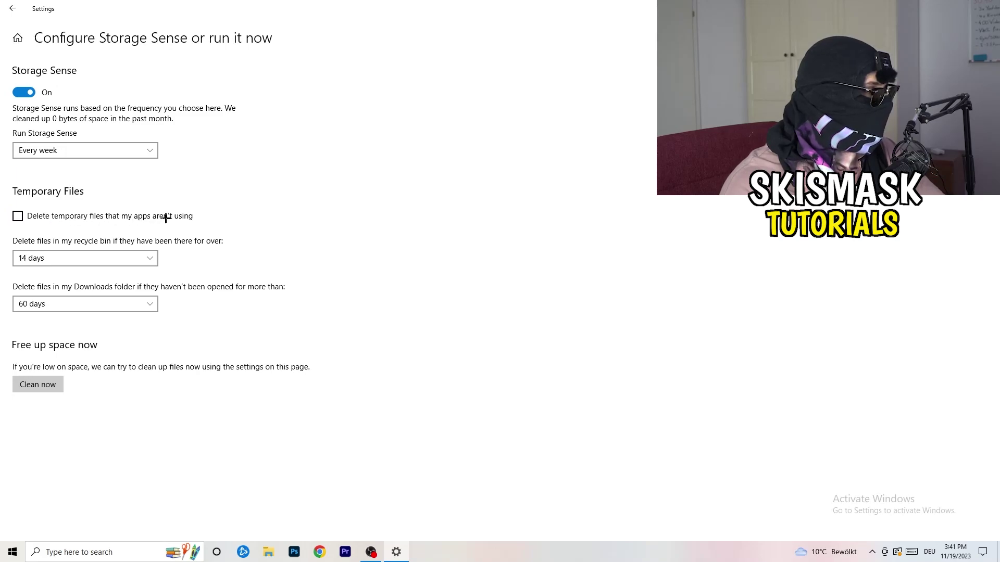
{"action": "left_click", "coordinate": [60, 257]}
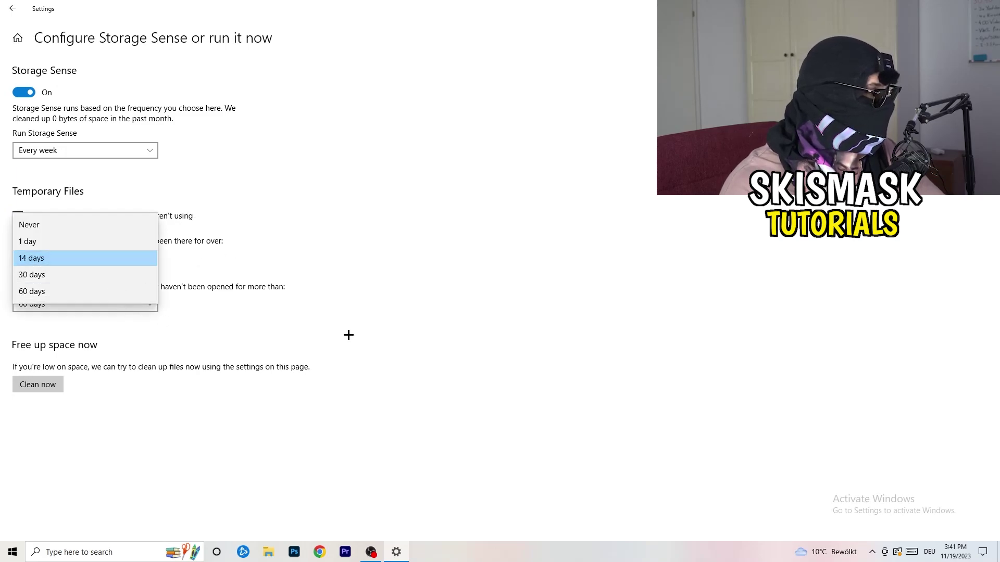
{"action": "left_click", "coordinate": [342, 337]}
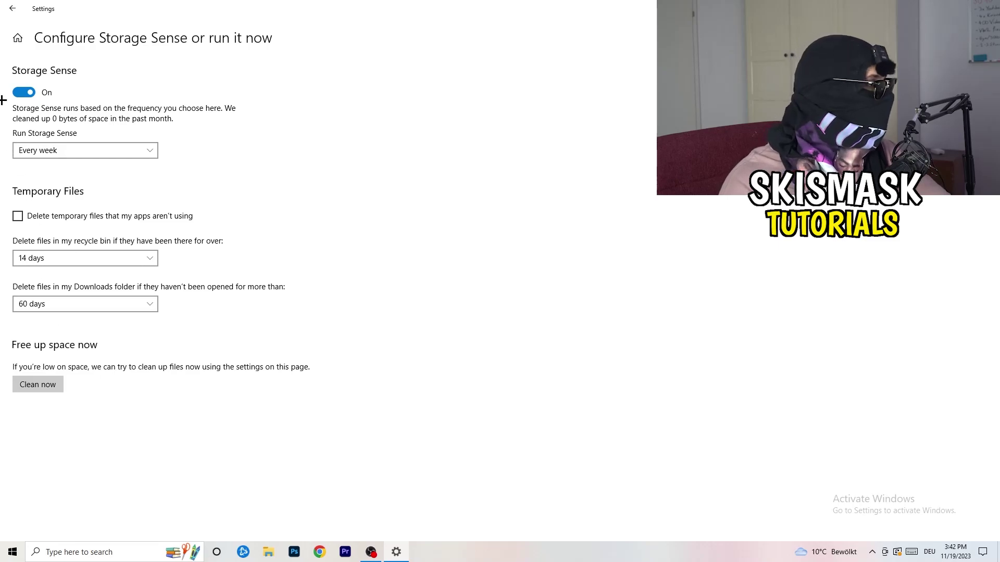
- Review the preferred and additional power plans in Power Options, and close the Power Options window
{"action": "left_click", "coordinate": [10, 8]}
{"action": "left_click", "coordinate": [116, 221]}
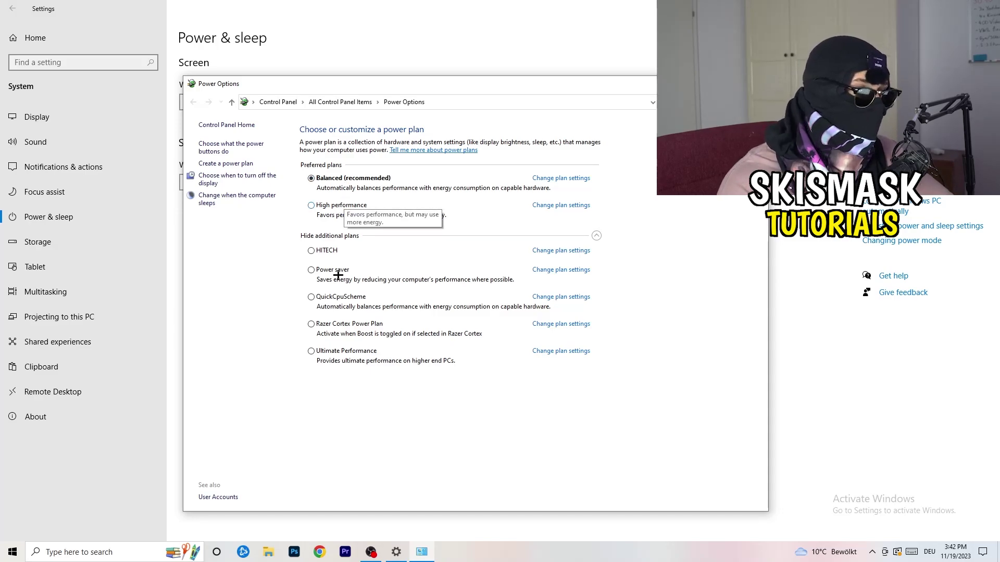
{"action": "left_click", "coordinate": [361, 237]}
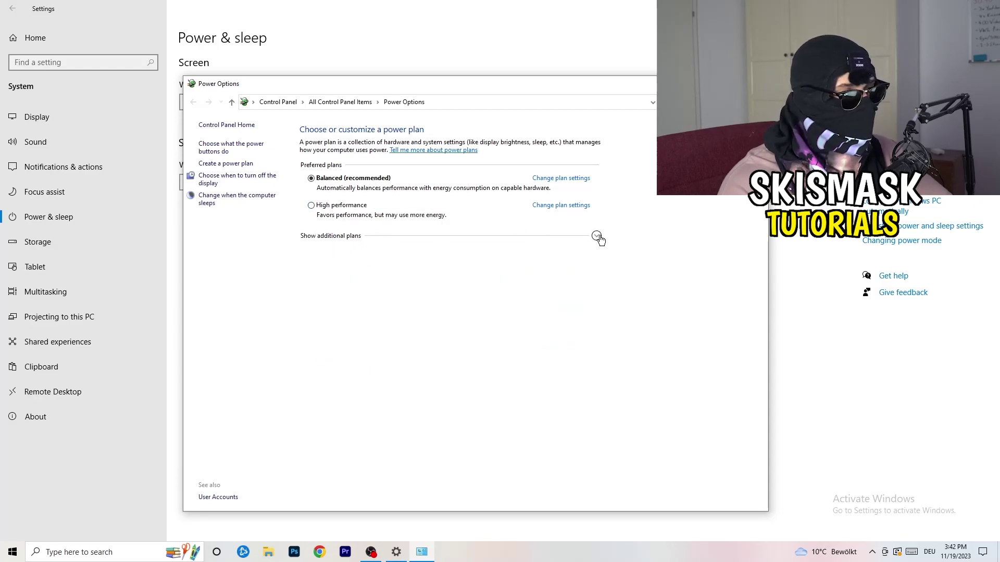
{"action": "left_click", "coordinate": [597, 236]}
{"action": "left_click", "coordinate": [596, 236]}
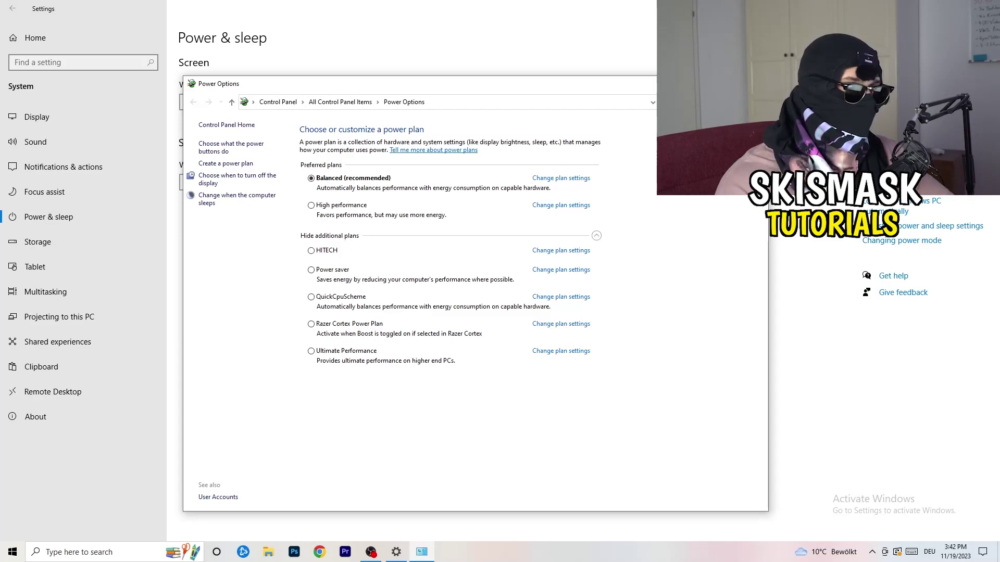
{"action": "key", "text": "alt+F4"}
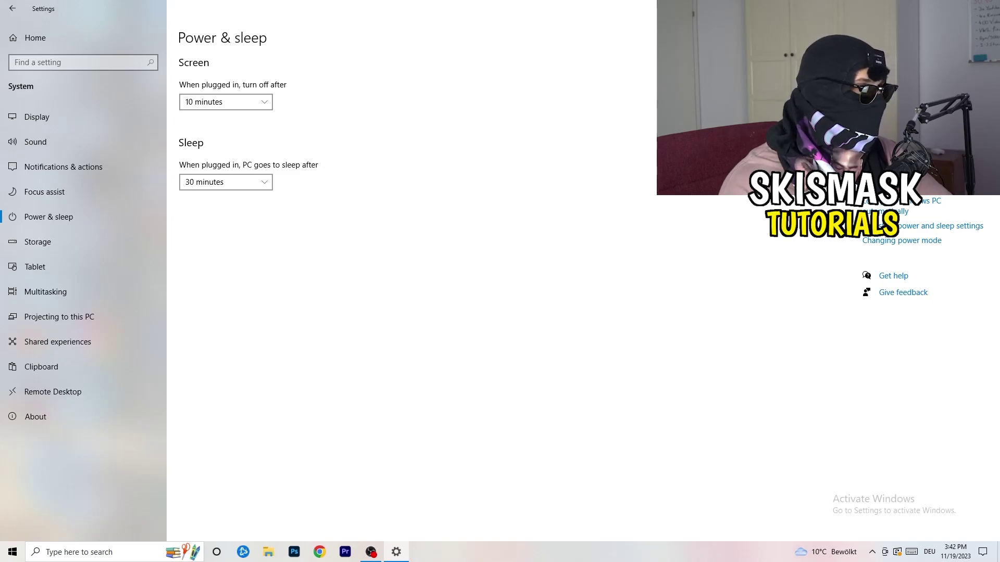
- Close Settings, and open the compatibility properties of the Steam desktop shortcut after moving it to a free area of the desktop
{"action": "key", "text": "alt+F4"}
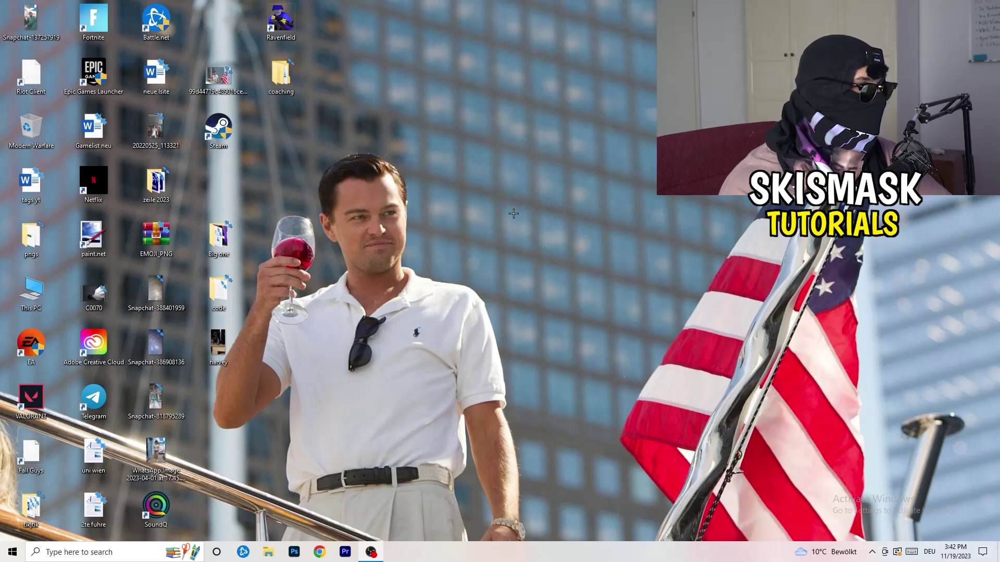
{"action": "left_click_drag", "start_coordinate": [219, 129], "coordinate": [530, 182]}
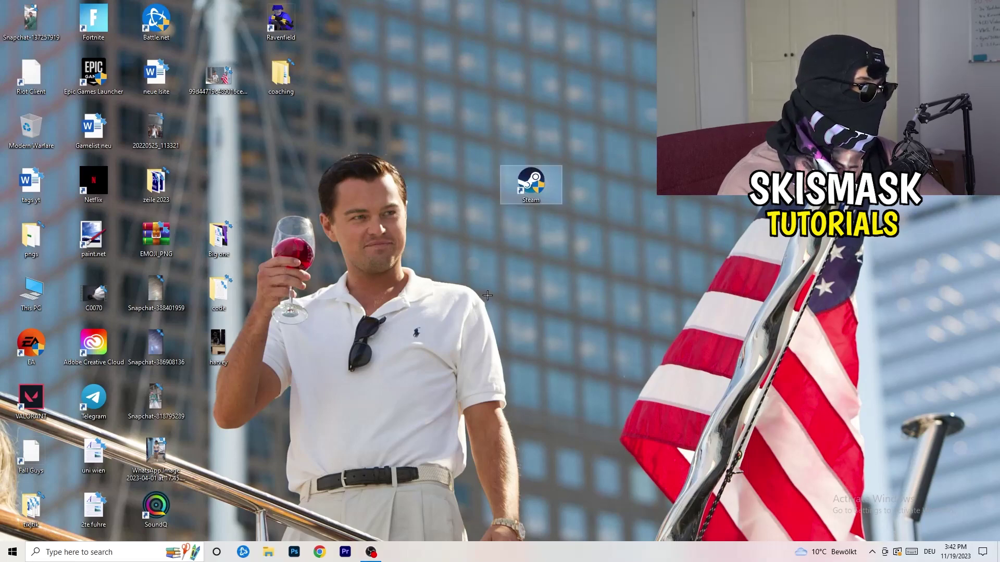
{"action": "right_click", "coordinate": [523, 187]}
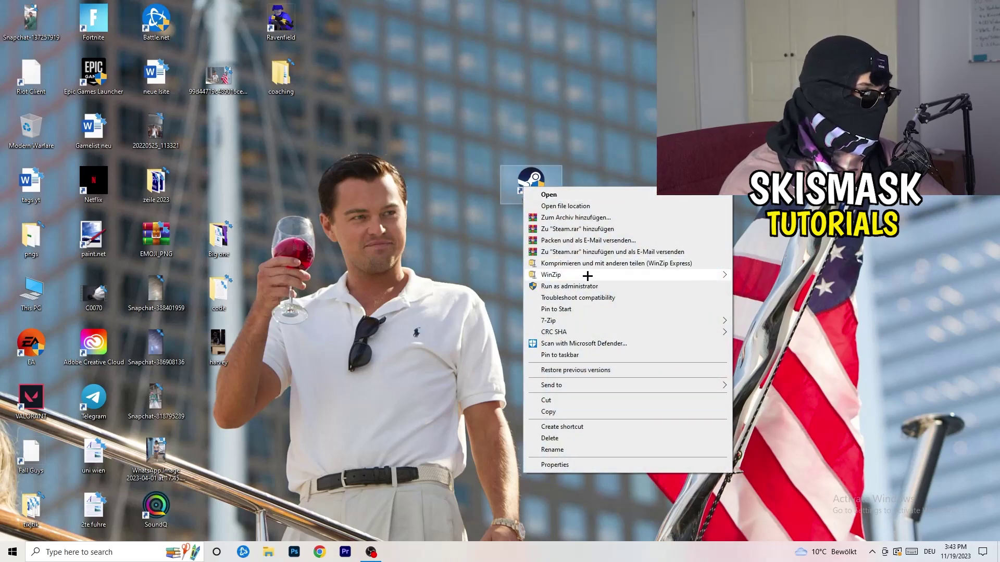
{"action": "left_click", "coordinate": [571, 465]}
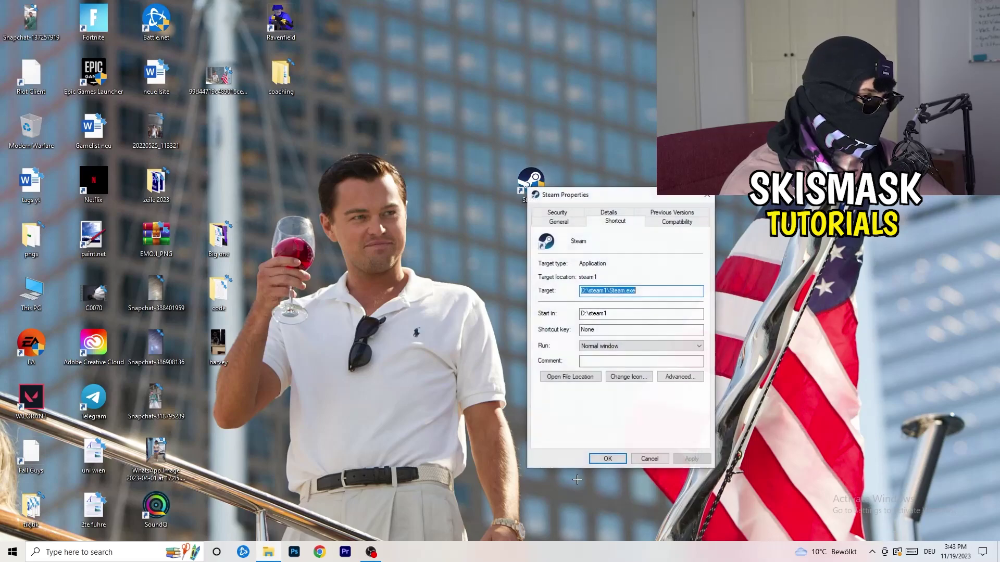
{"action": "left_click_drag", "start_coordinate": [583, 191], "coordinate": [483, 147]}
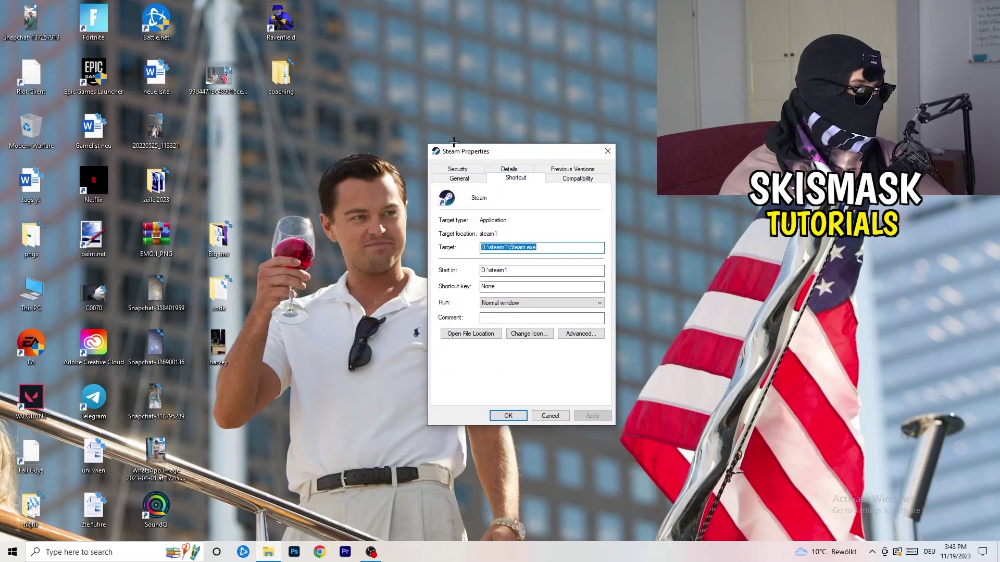
{"action": "left_click", "coordinate": [589, 179]}
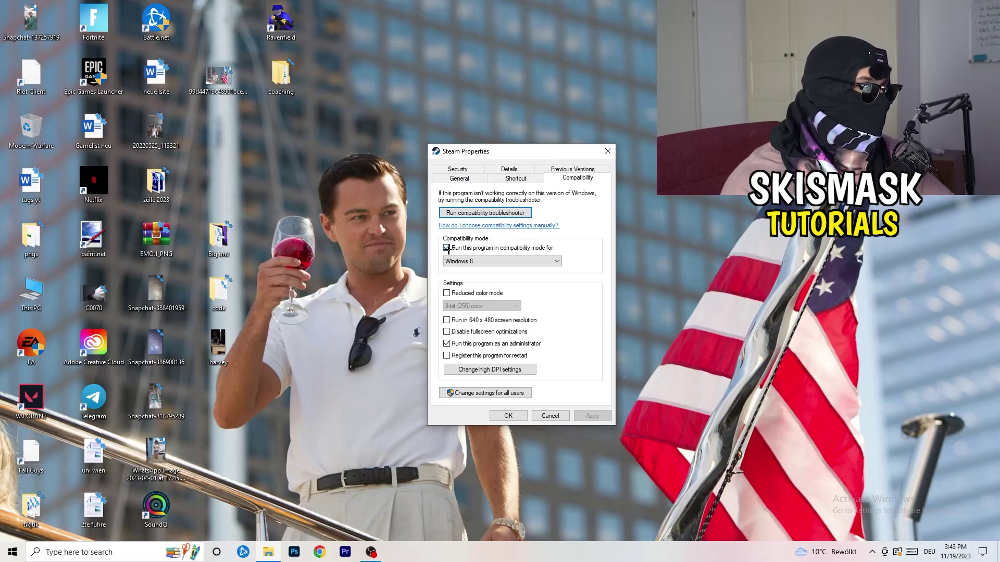
- Set the Steam shortcut to run in compatibility mode for Windows 8, apply the setting and close the properties
{"action": "left_click", "coordinate": [537, 246]}
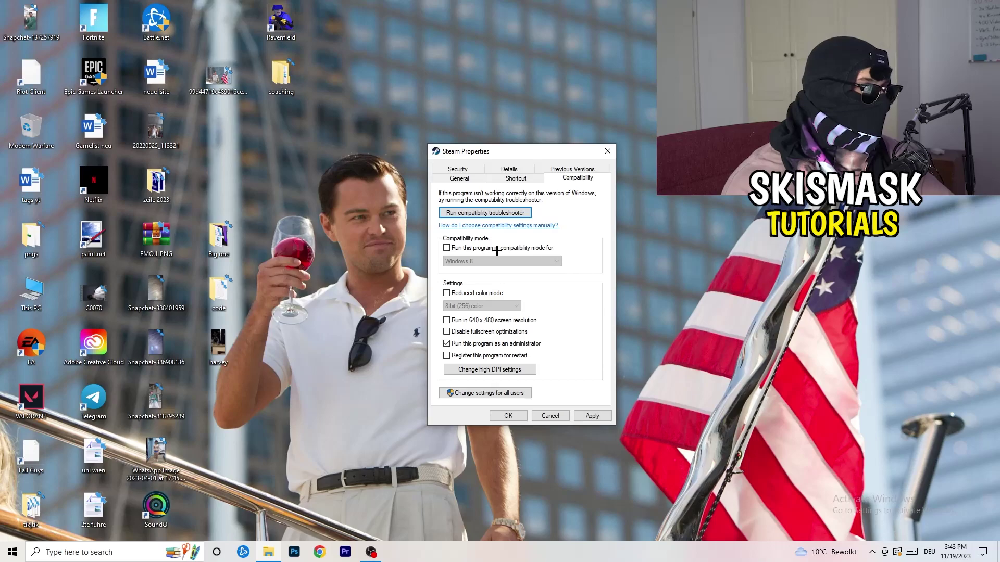
{"action": "left_click", "coordinate": [447, 248]}
{"action": "left_click", "coordinate": [495, 262]}
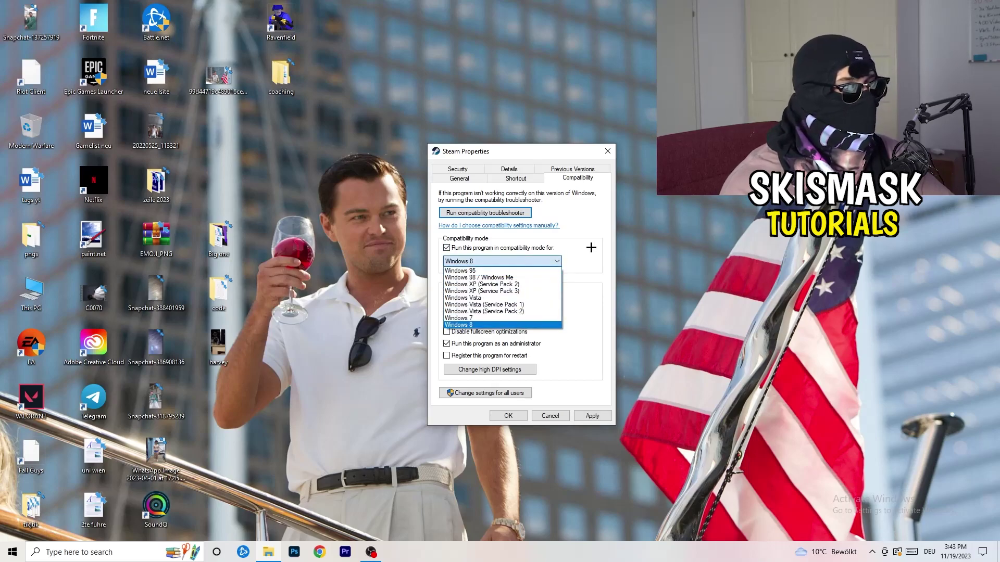
{"action": "left_click", "coordinate": [591, 293]}
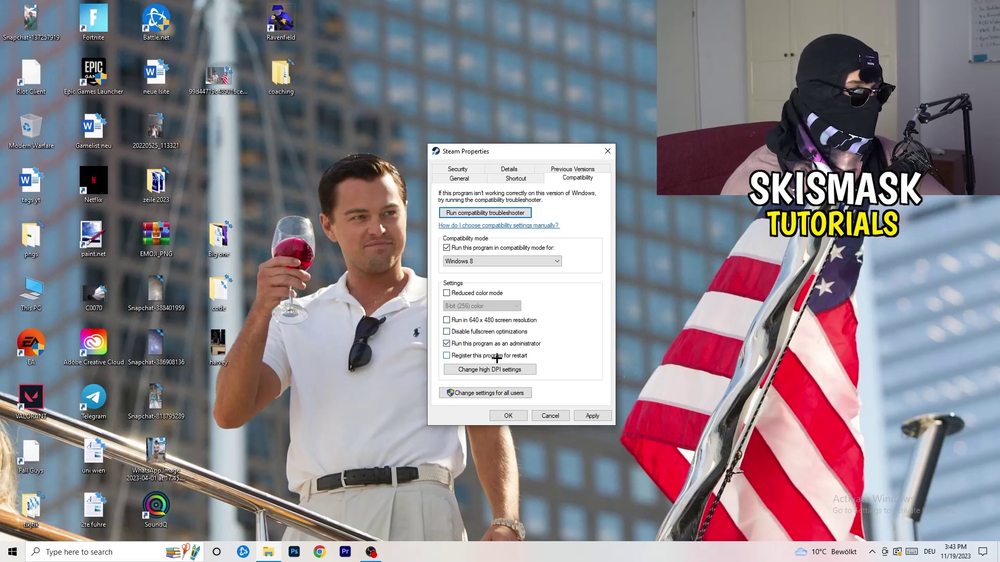
{"action": "left_click", "coordinate": [578, 416]}
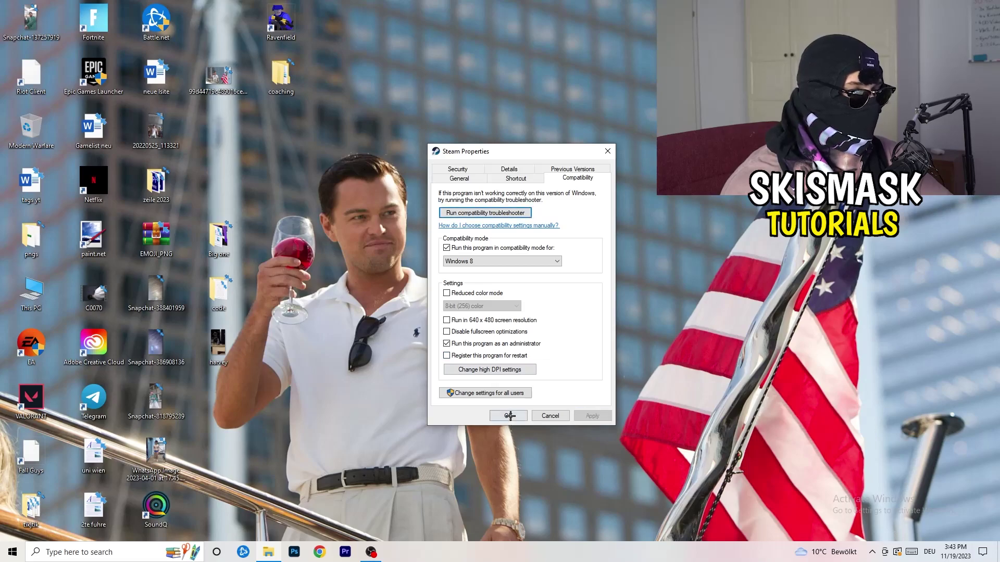
{"action": "left_click", "coordinate": [510, 416]}
- Move the Steam shortcut to another free spot on the desktop and check its available commands without choosing one
{"action": "left_click_drag", "start_coordinate": [529, 179], "coordinate": [568, 179]}
{"action": "left_click", "coordinate": [515, 172]}
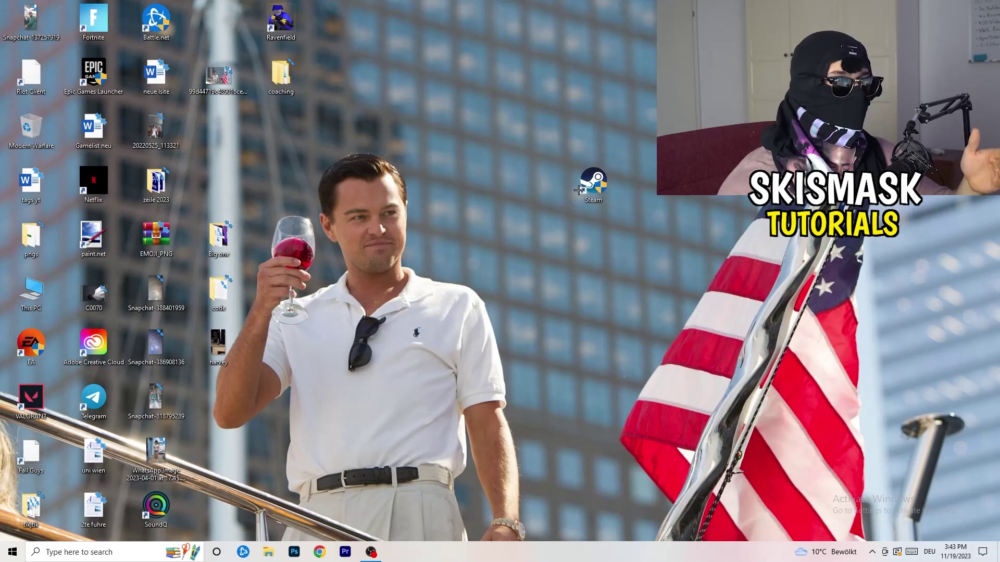
{"action": "right_click", "coordinate": [593, 182]}
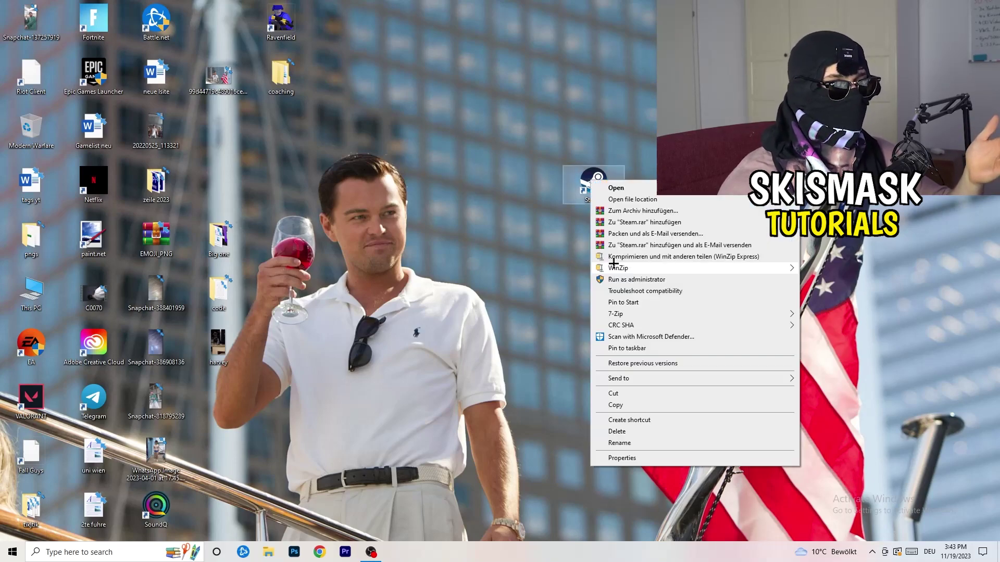
{"action": "left_click", "coordinate": [469, 219]}
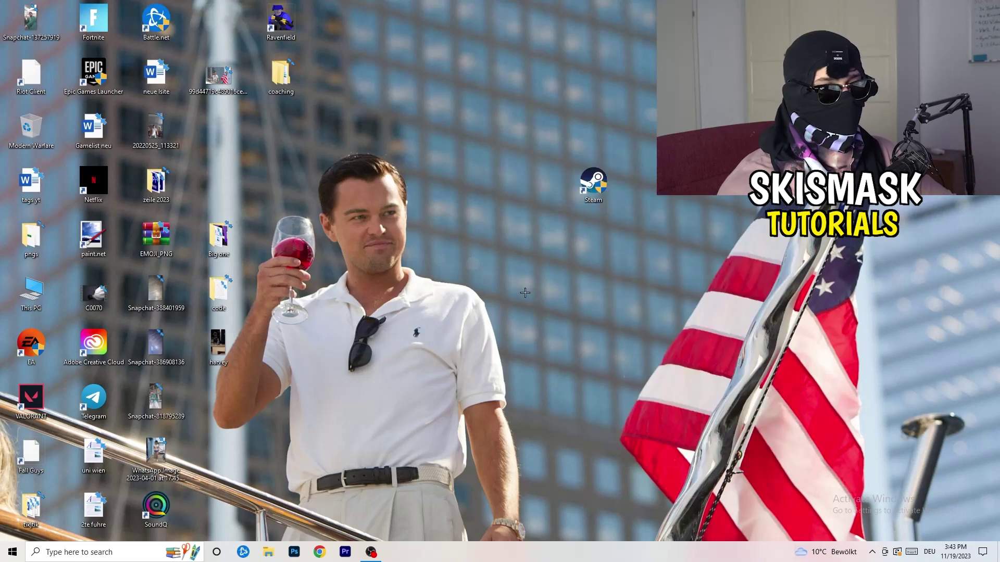
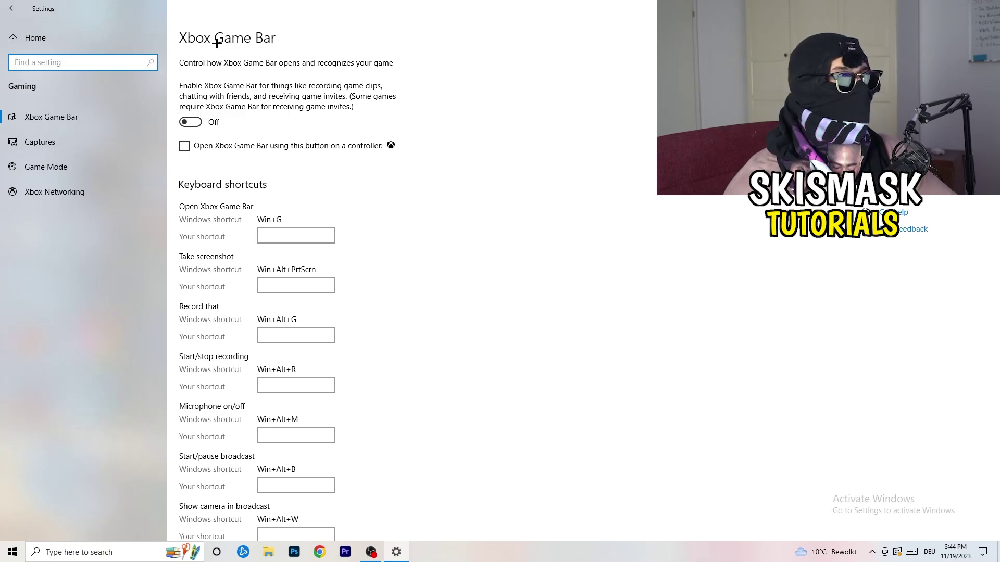
- Review the background recording, audio and video options on the Captures page, and open the Game Mode page of the Gaming settings
{"action": "left_click", "coordinate": [94, 152]}
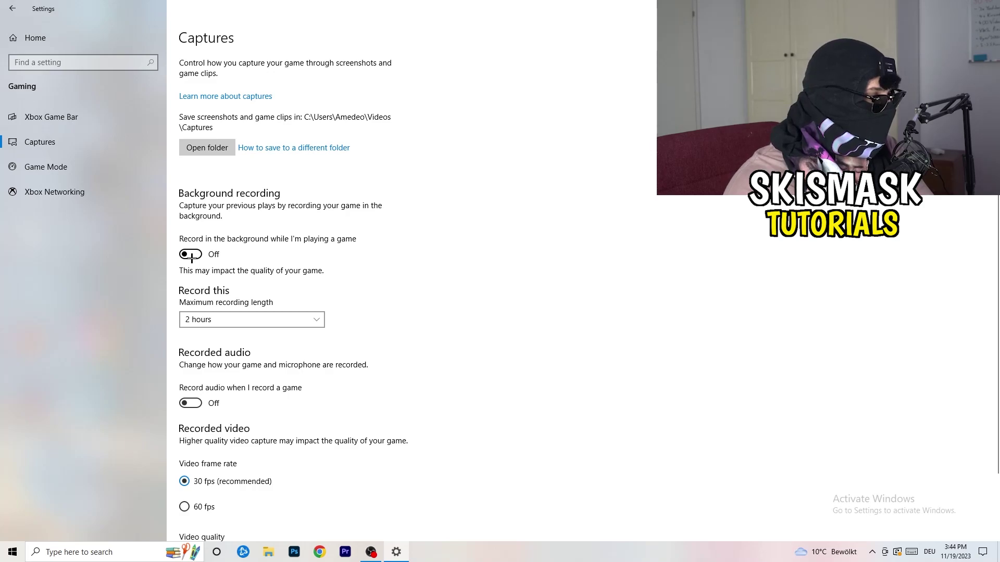
{"action": "scroll", "coordinate": [191, 257], "scroll_direction": "down", "scroll_amount": 3}
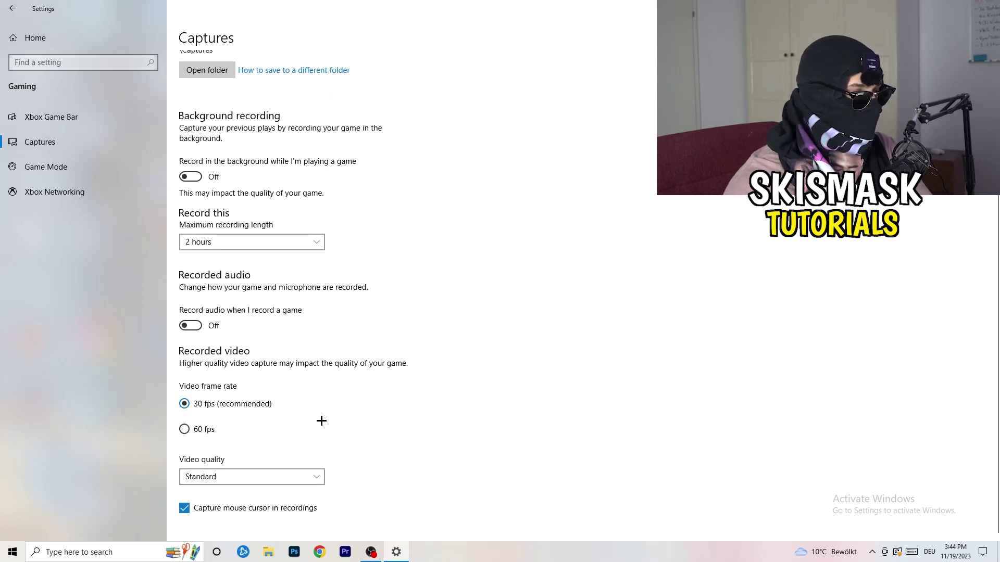
{"action": "scroll", "coordinate": [321, 421], "scroll_direction": "up", "scroll_amount": 3}
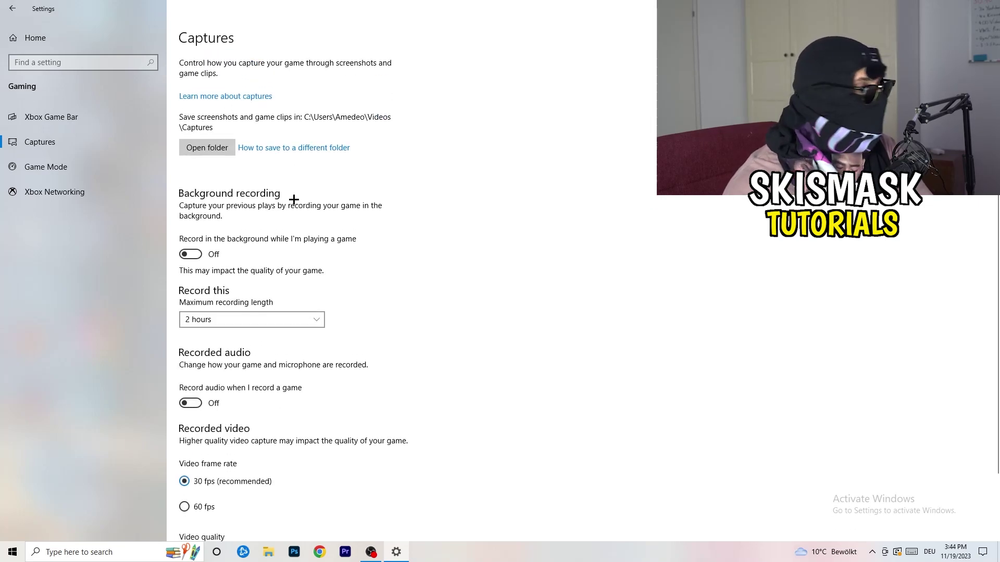
{"action": "left_click", "coordinate": [78, 167]}
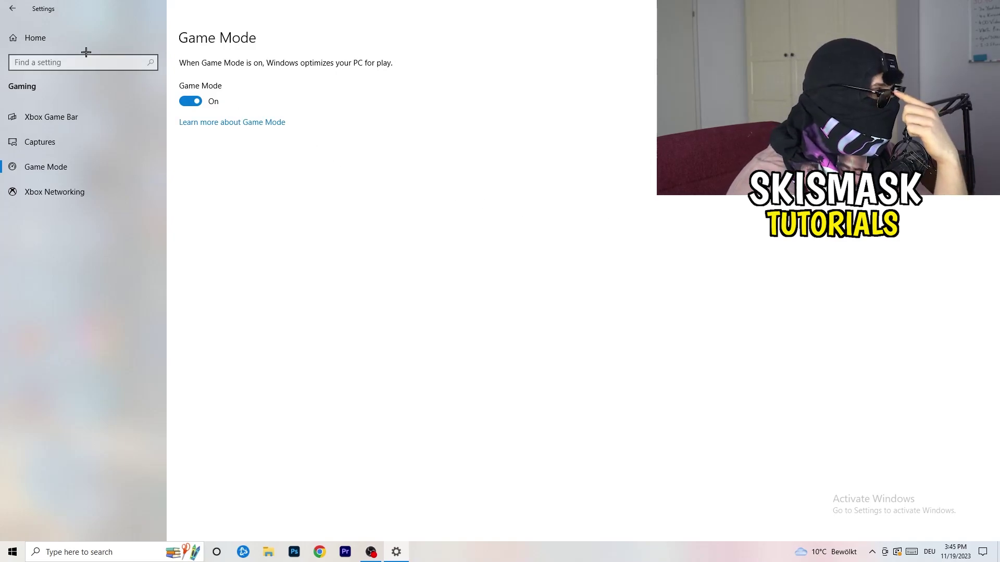
- Return to the Settings home page and open Windows Update in Update & Security to check the update status
{"action": "left_click", "coordinate": [10, 6]}
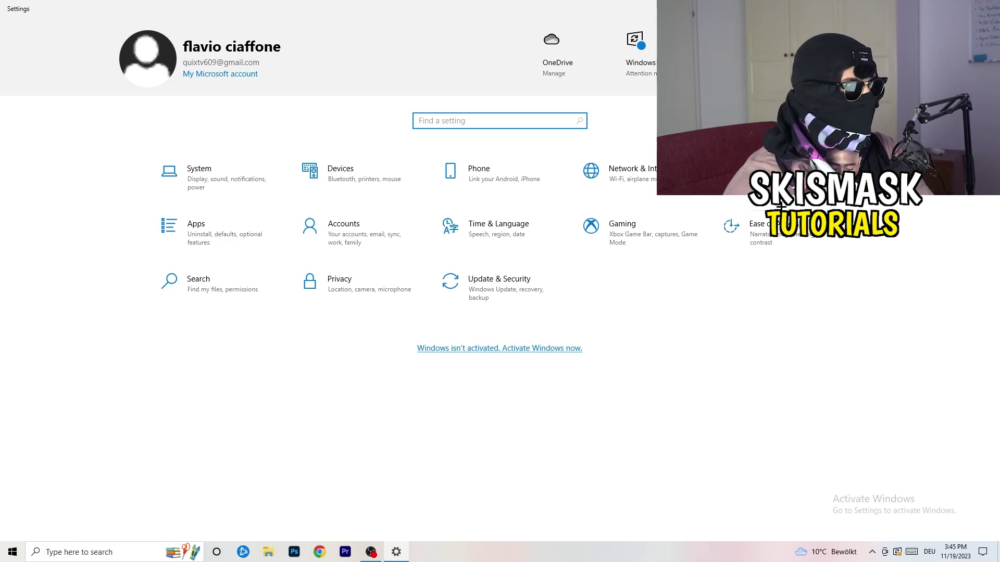
{"action": "left_click", "coordinate": [490, 285]}
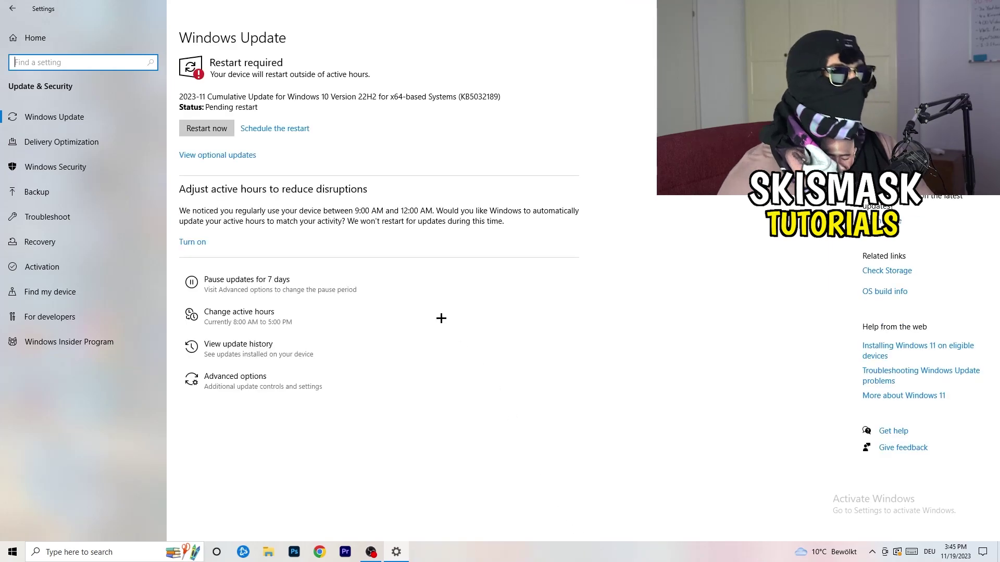
{"action": "left_click", "coordinate": [358, 77]}
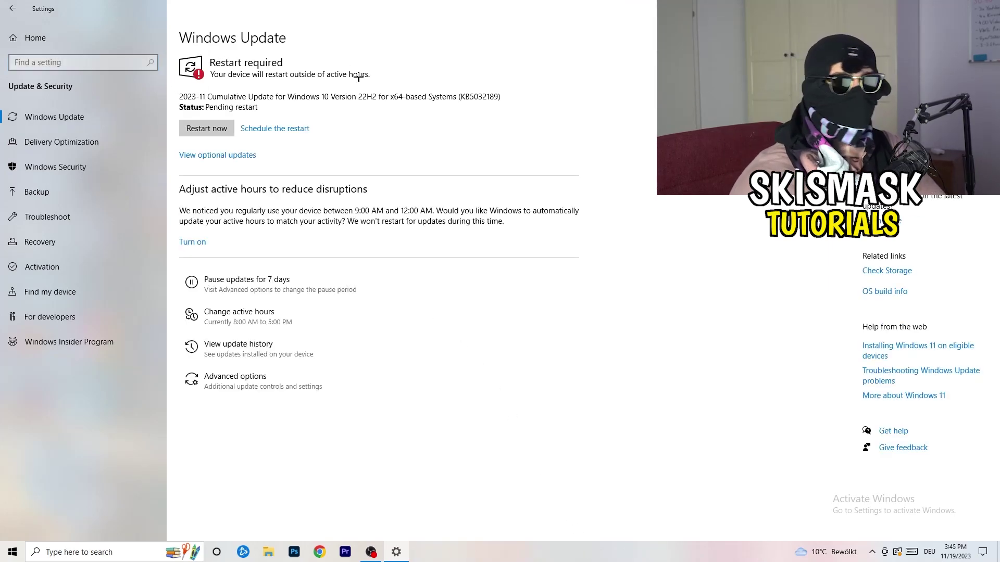